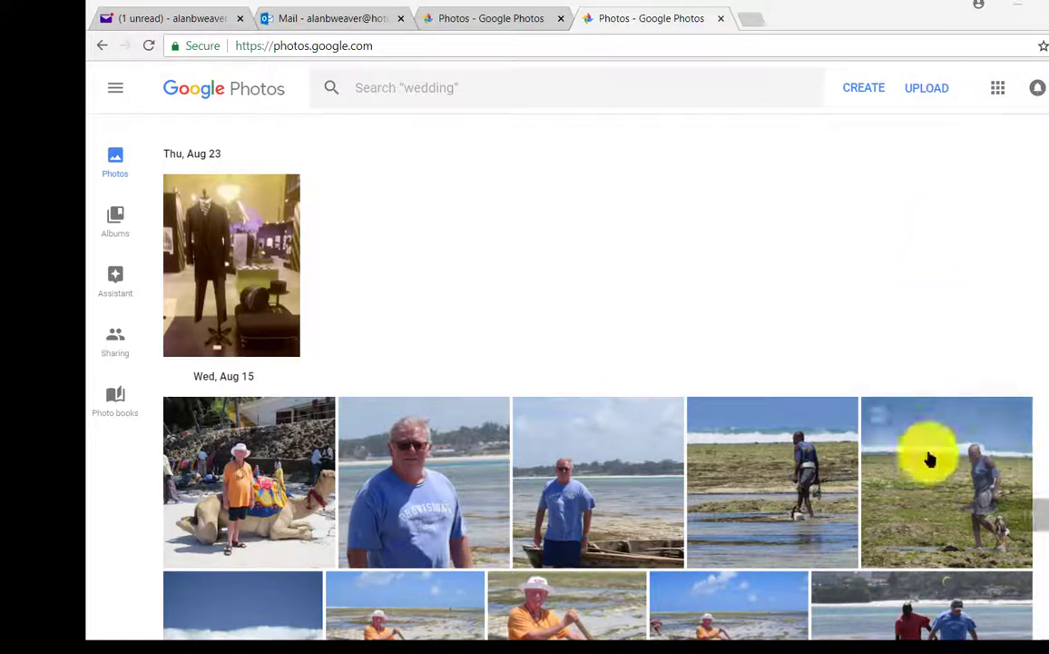
Upload all the JPG photos from the rome folder on drive F to the photo library
left_click(938, 95)
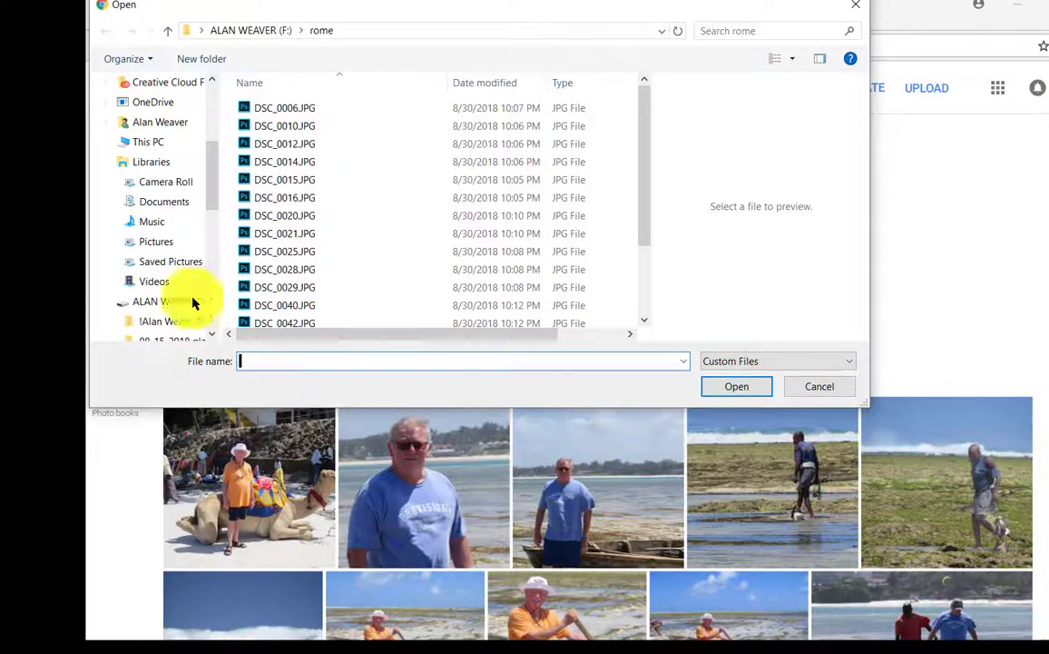
left_click(259, 233)
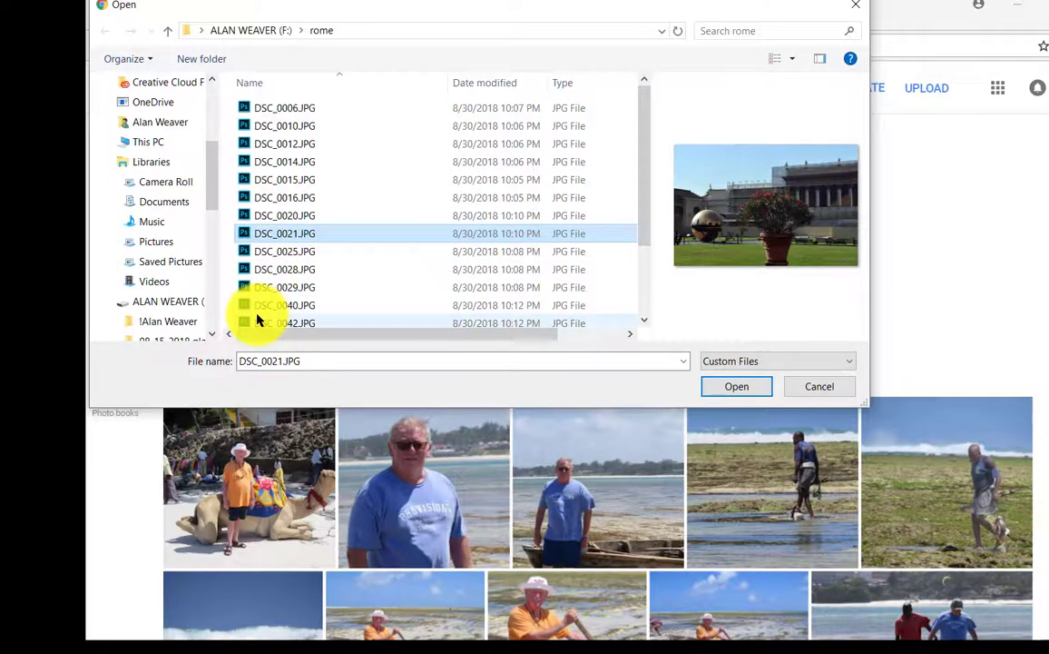
key("ctrl+a")
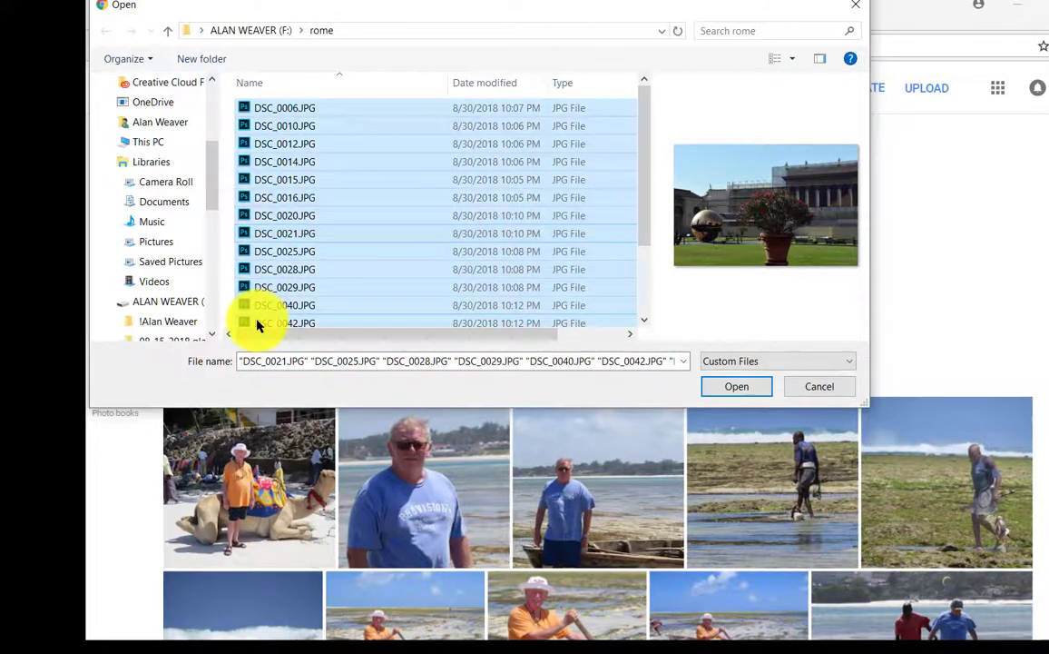
left_click(740, 387)
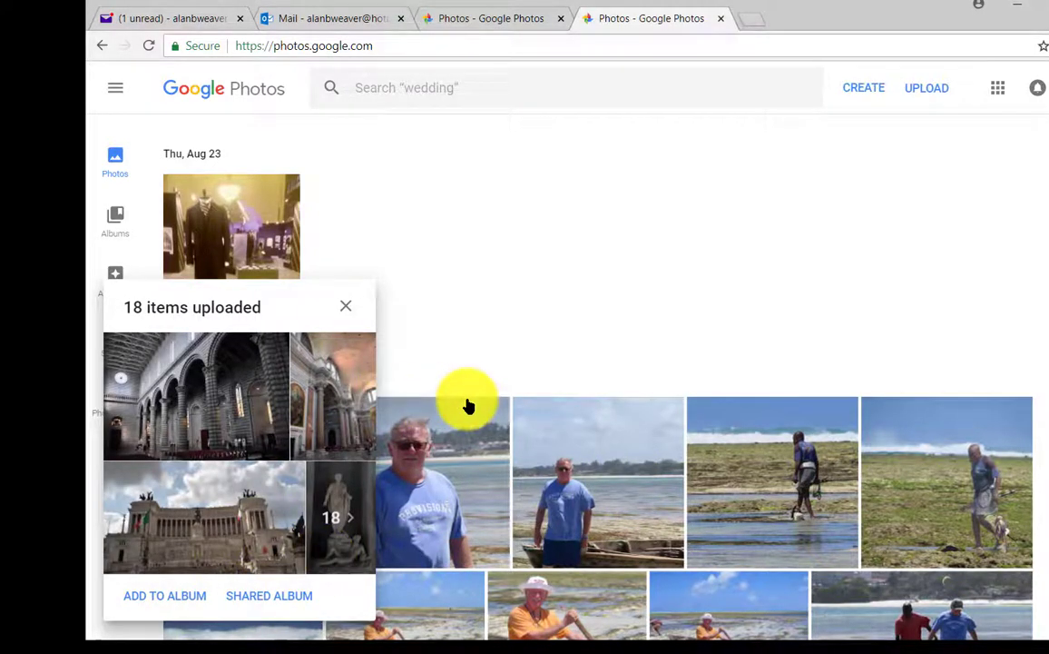
Add the uploaded photos to a new album titled "Rome"
left_click(190, 607)
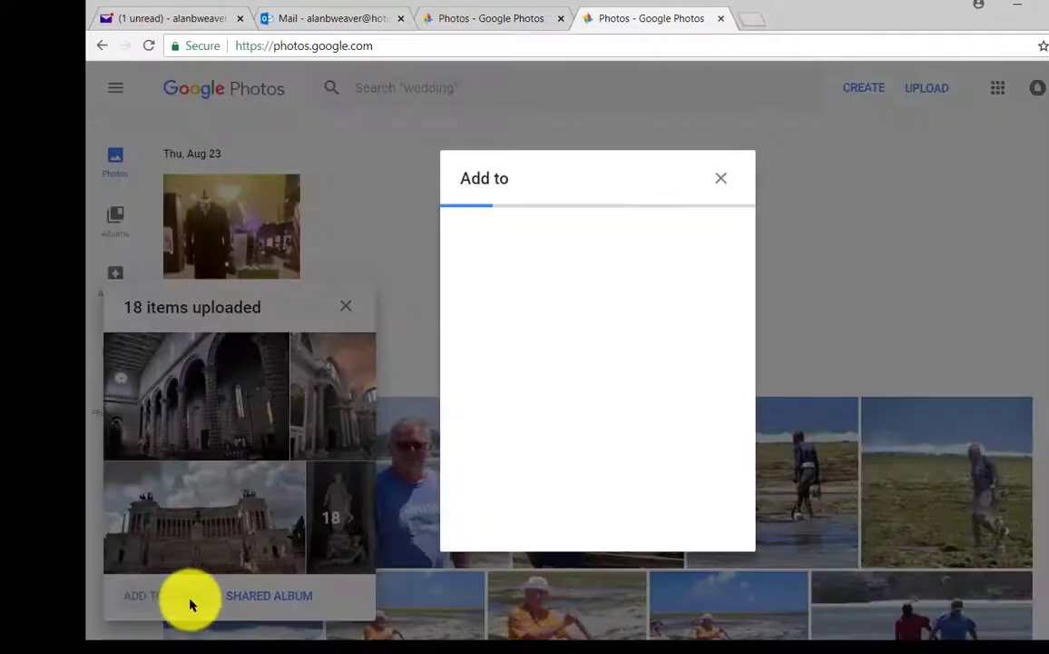
left_click(529, 243)
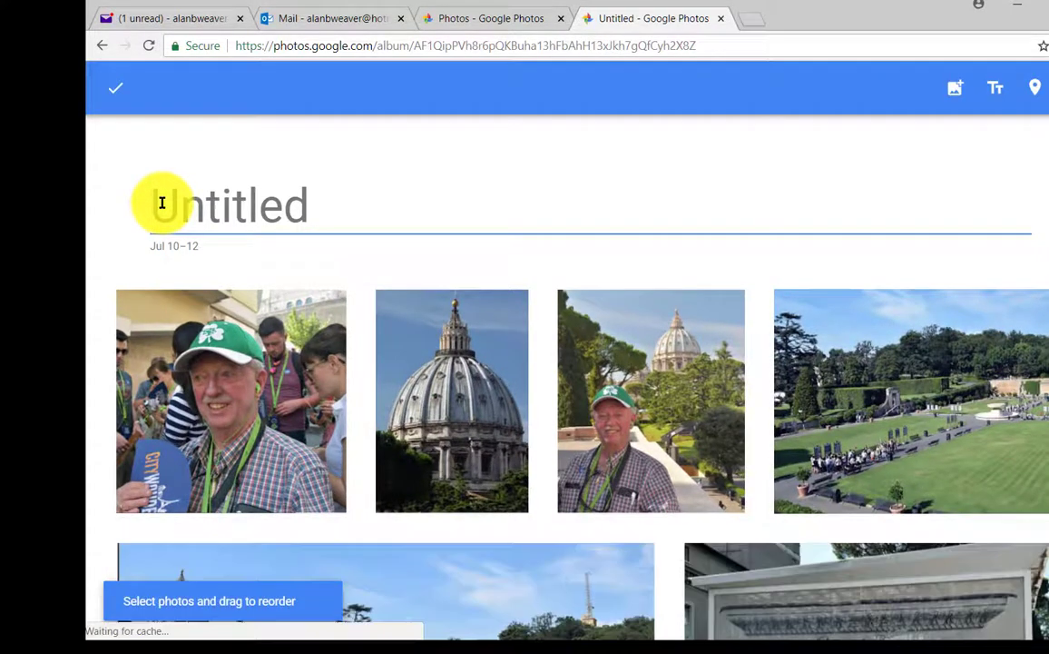
type("Rome")
key("Return")
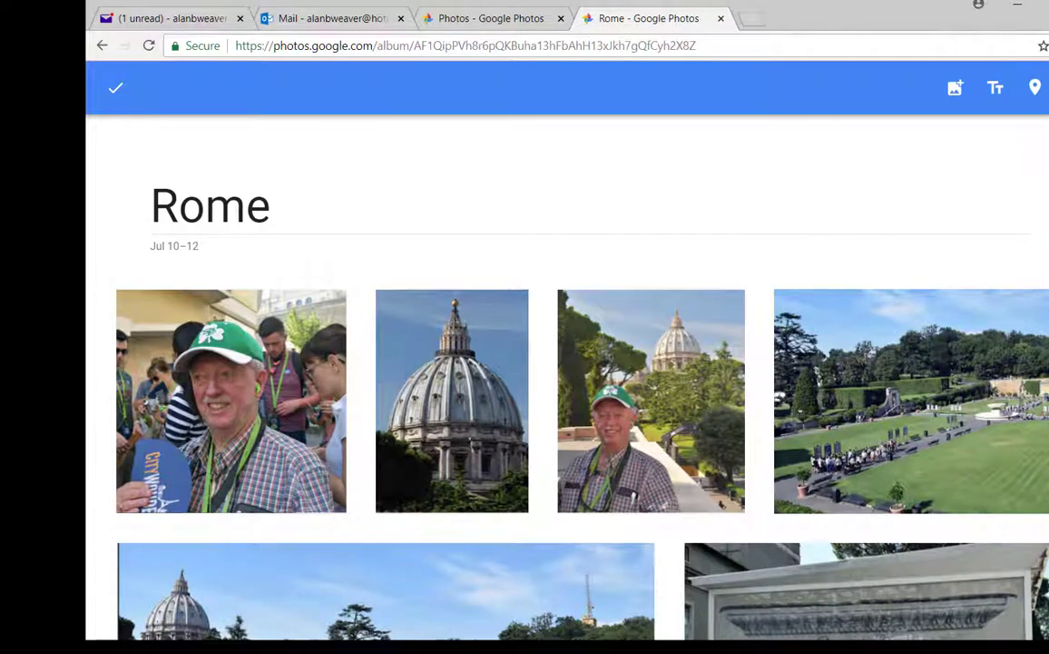
Review the album's photos and remove the first one, showing a man in a green cap in front of a crowd
scroll(567, 377, "down", 3)
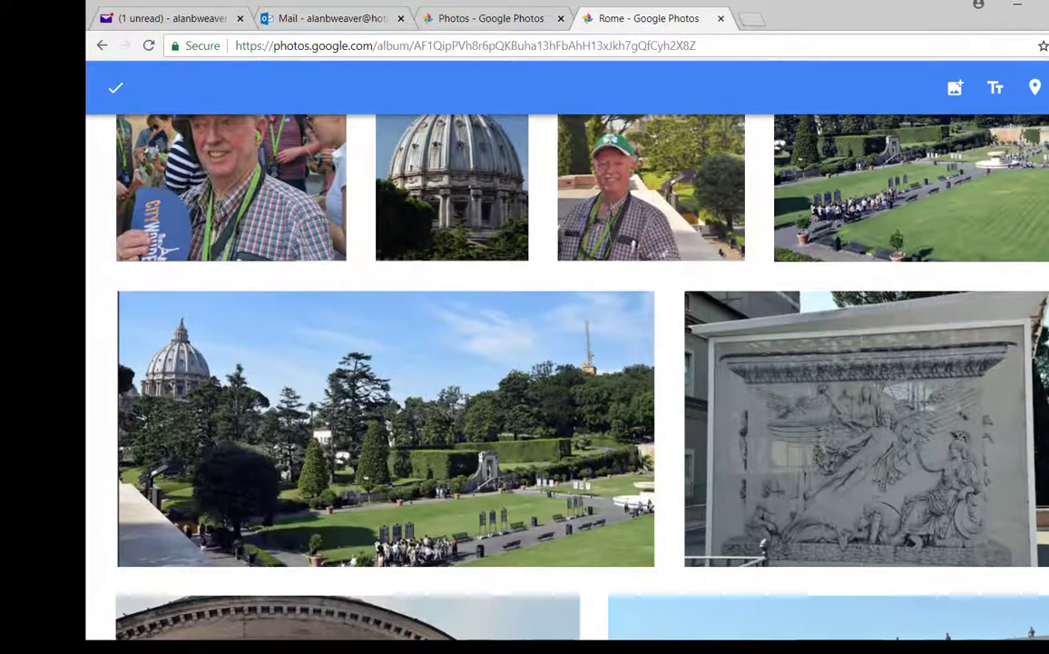
scroll(567, 376, "down", 6)
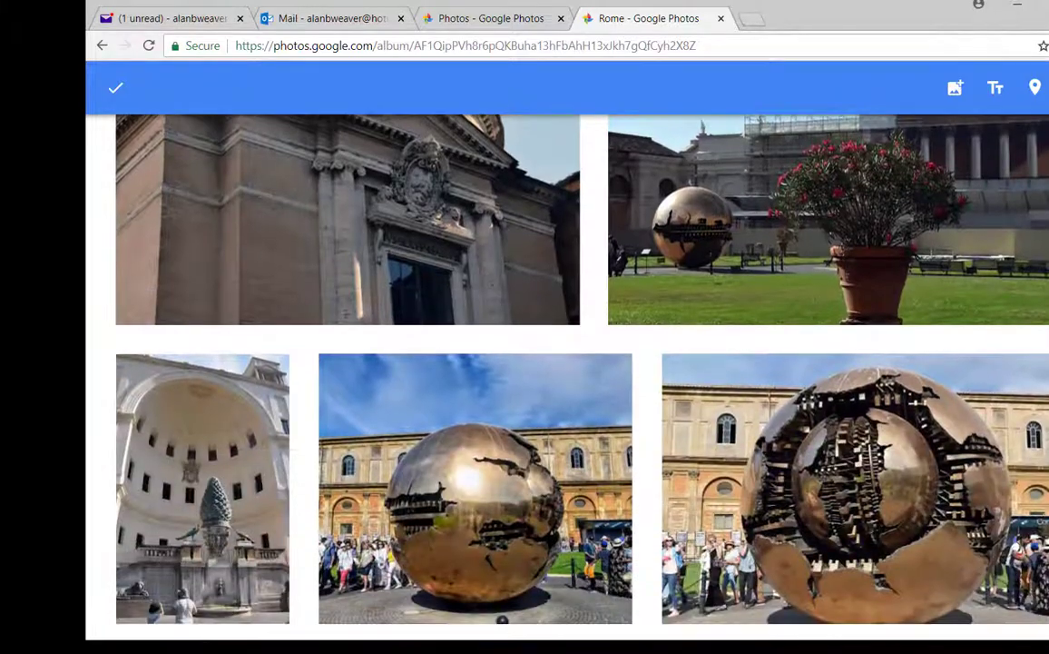
scroll(567, 377, "down", 3)
scroll(567, 376, "up", 12)
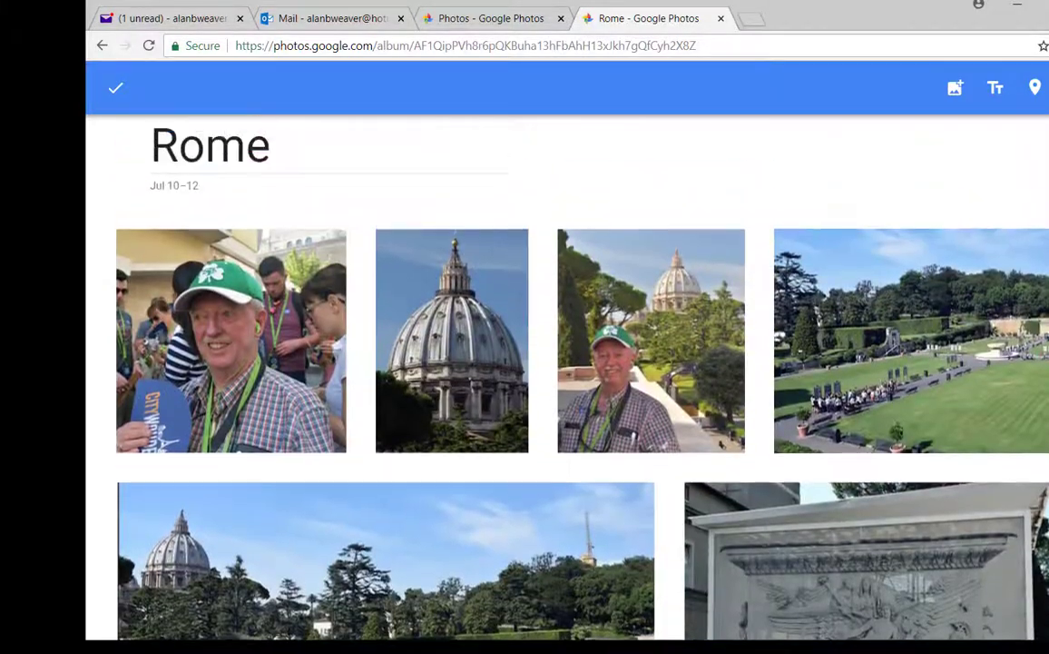
scroll(568, 376, "up", 1)
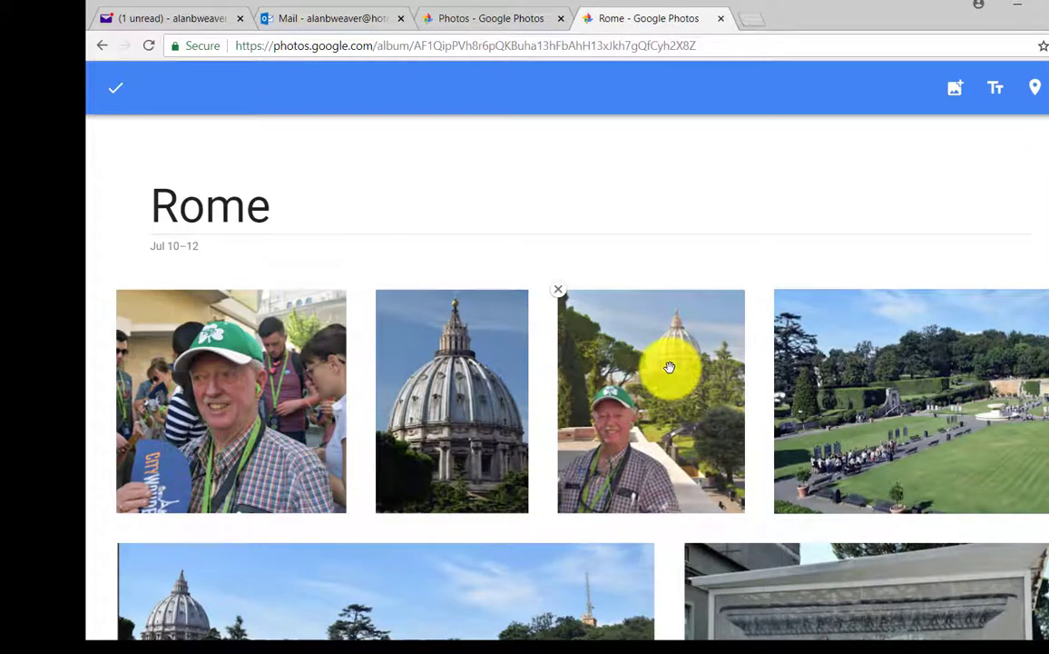
left_click(118, 292)
left_click_drag(517, 434, 737, 444)
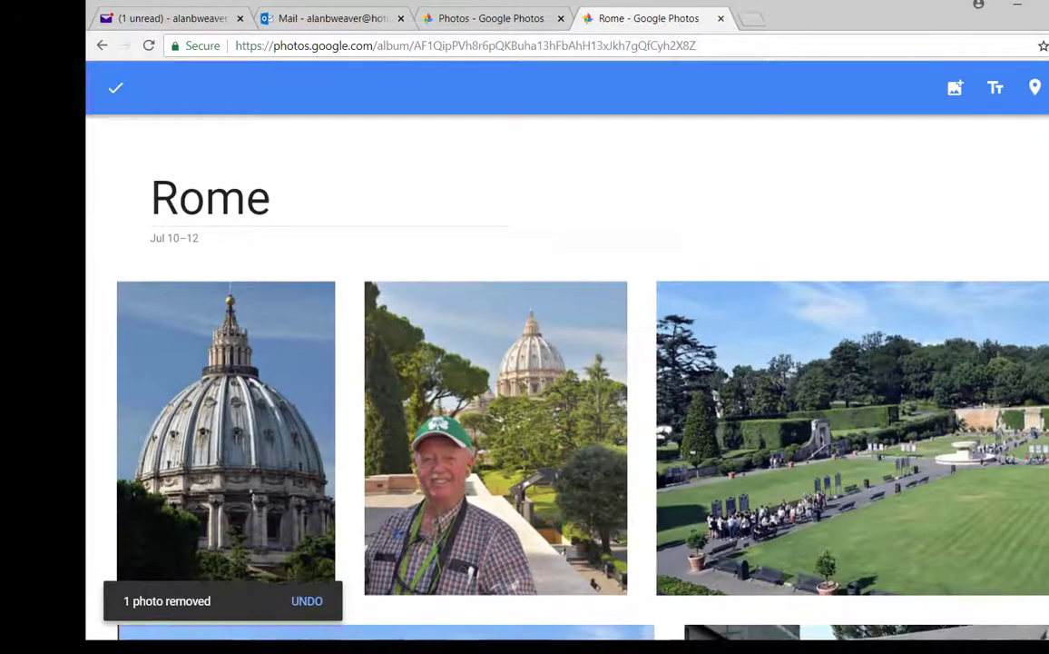
scroll(567, 377, "down", 3)
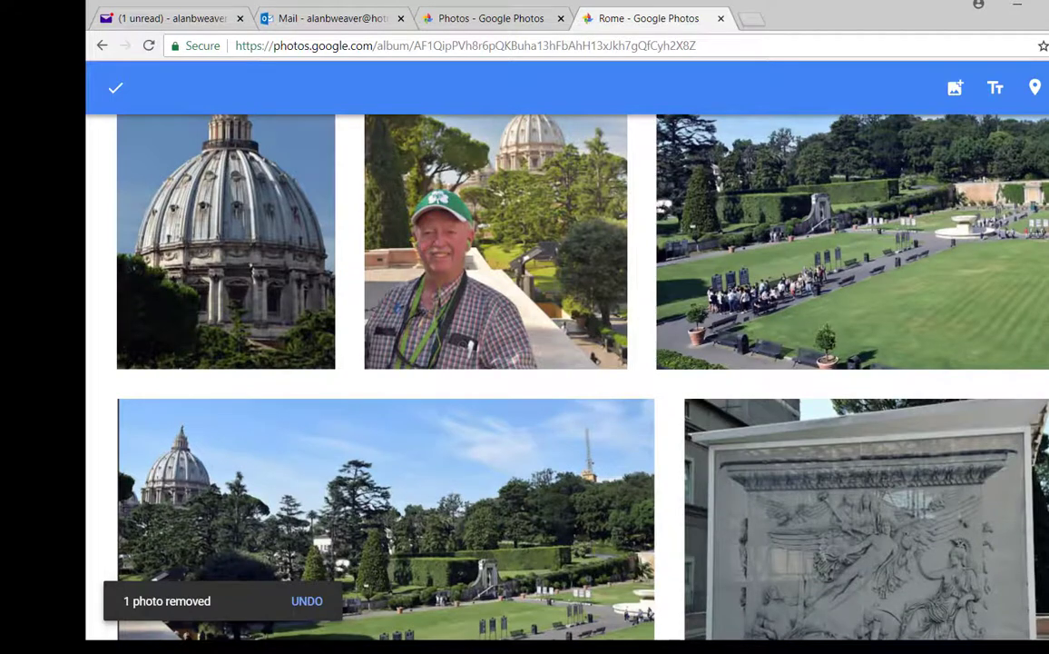
left_click(305, 606)
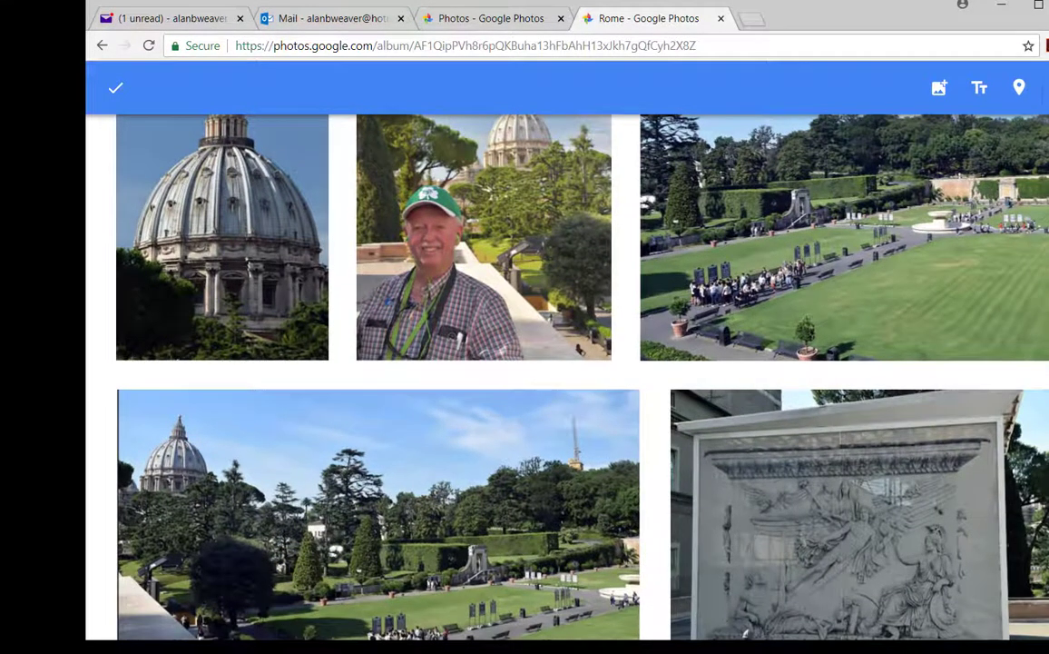
Remove the photo of the bronze sphere with the exposed inner sphere from the Rome album
scroll(568, 376, "down", 9)
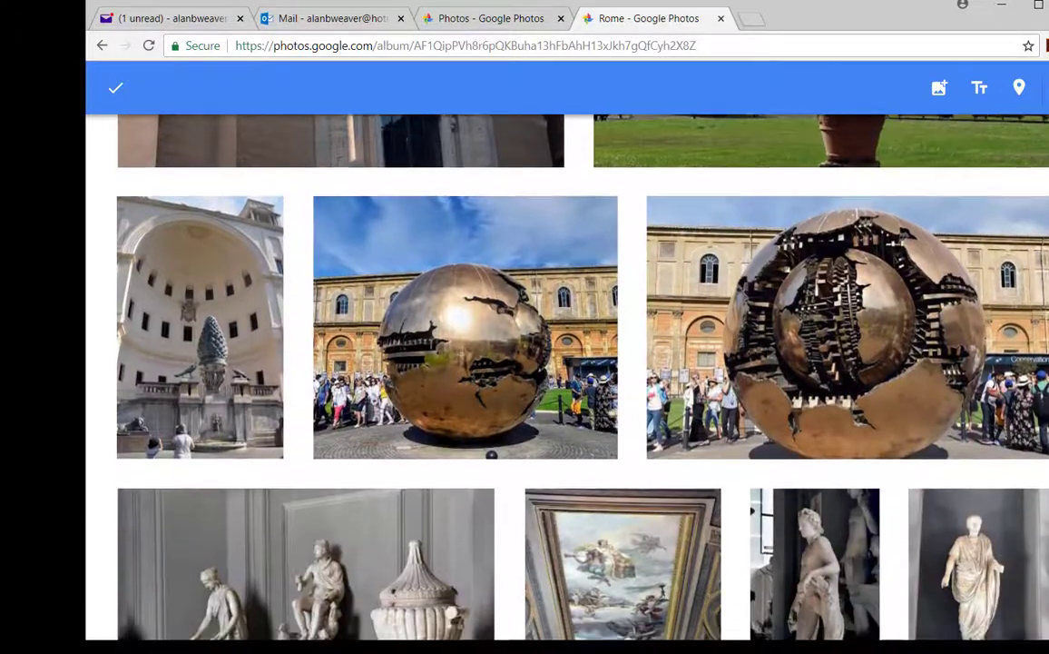
scroll(567, 377, "down", 2)
scroll(567, 377, "up", 1)
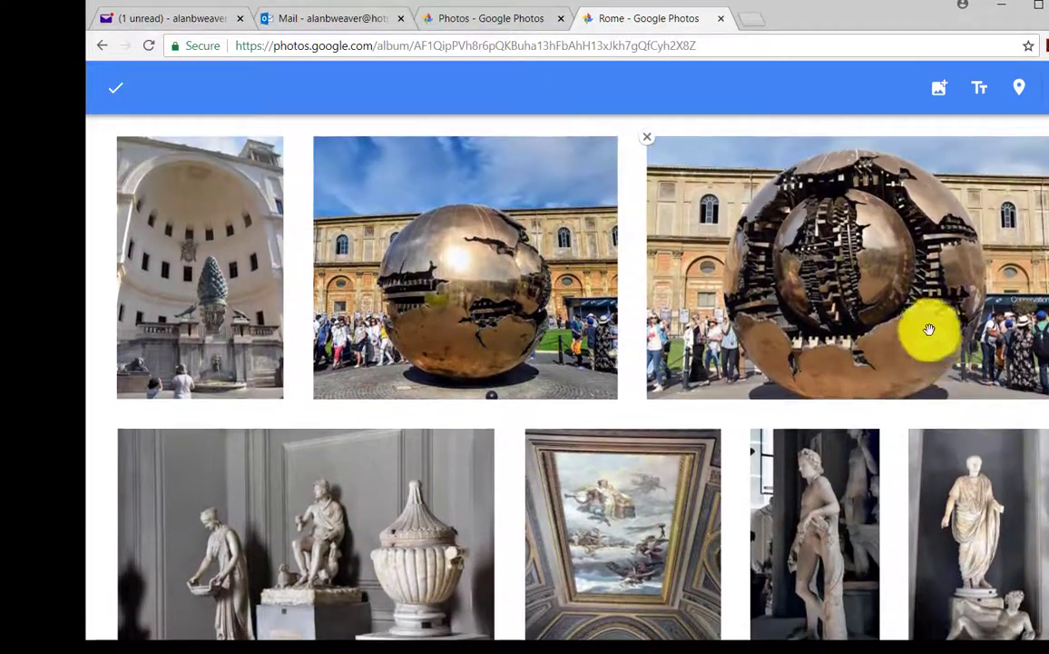
left_click(648, 138)
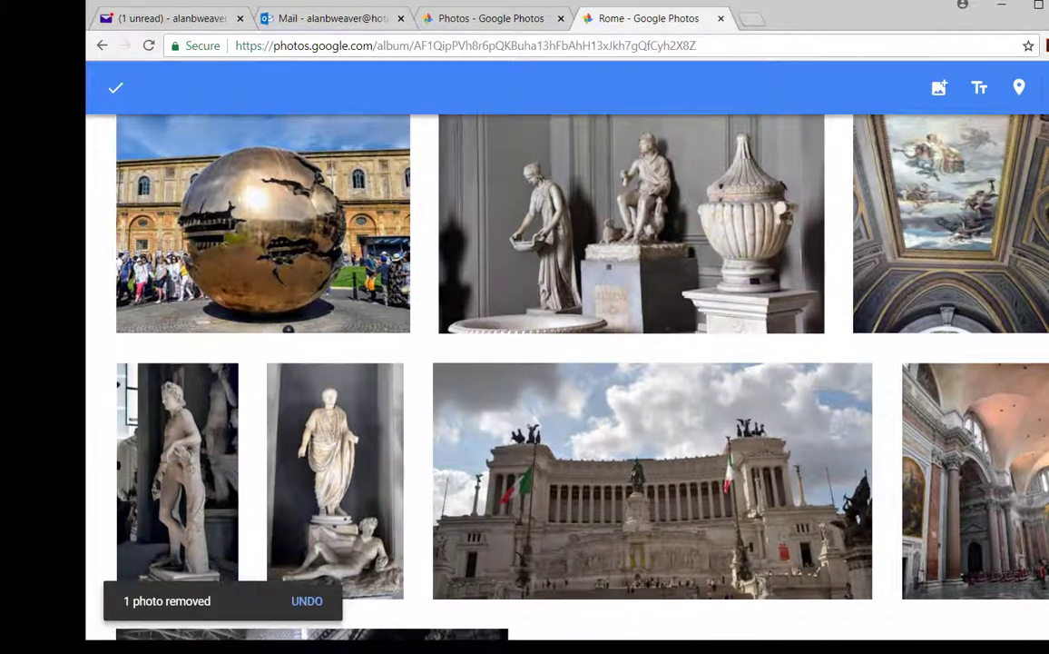
Select the garden lawn photo in the album's first row and finish editing the Rome album
scroll(567, 376, "up", 6)
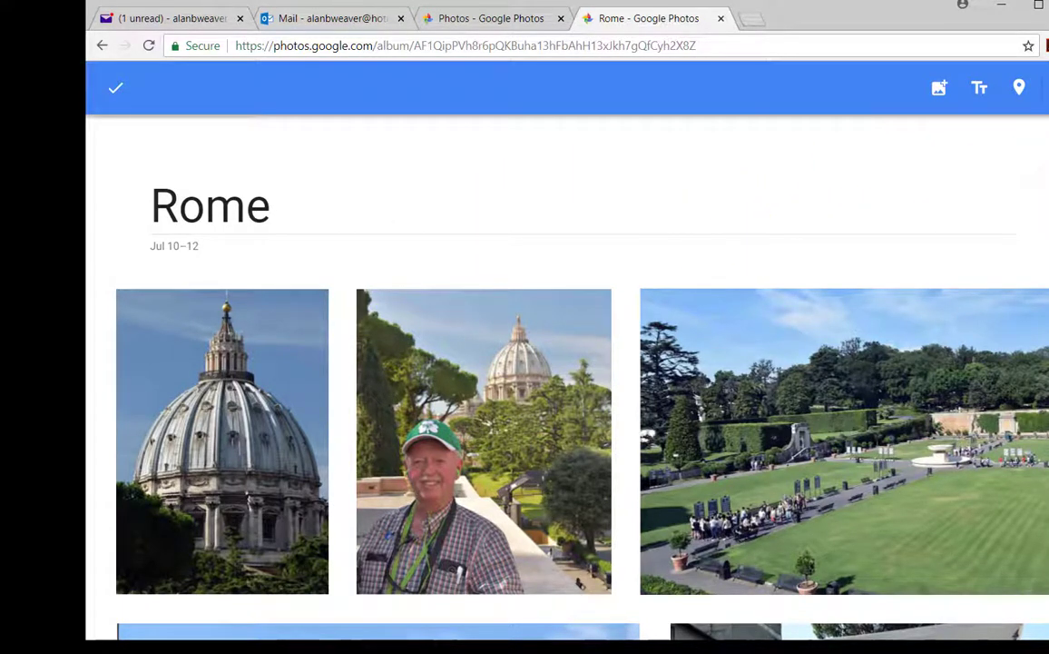
scroll(568, 409, "down", 2)
scroll(567, 408, "up", 2)
scroll(567, 408, "down", 2)
scroll(567, 408, "up", 2)
left_click(797, 502)
left_click(797, 502)
left_click(798, 501)
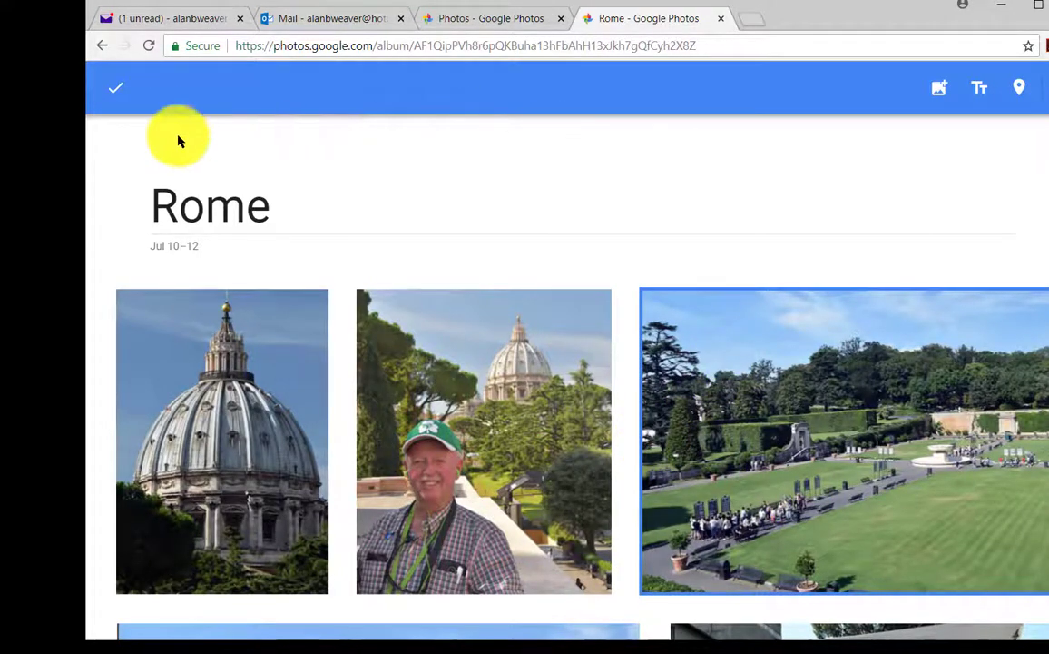
left_click(116, 91)
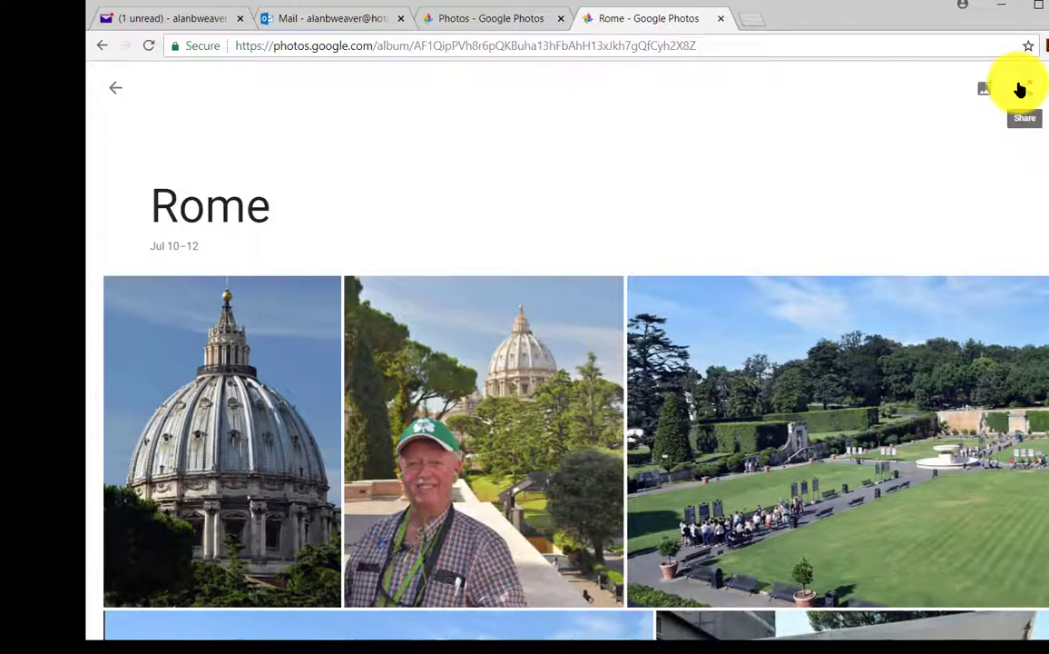
Reopen the Rome album for editing and select the bronze sphere photo
left_click(1044, 88)
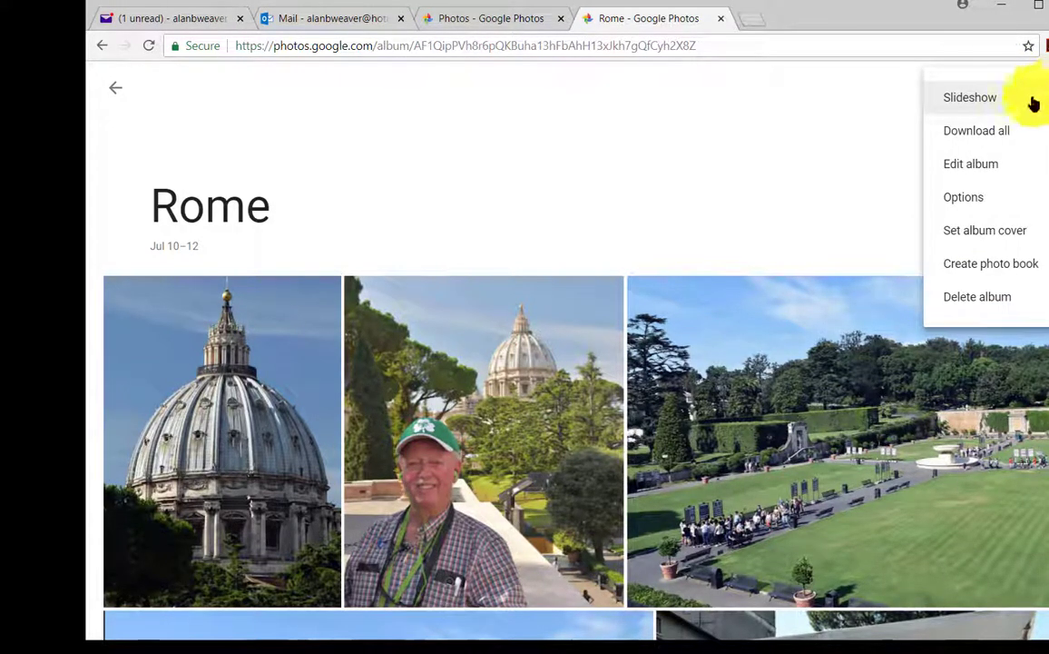
left_click(967, 167)
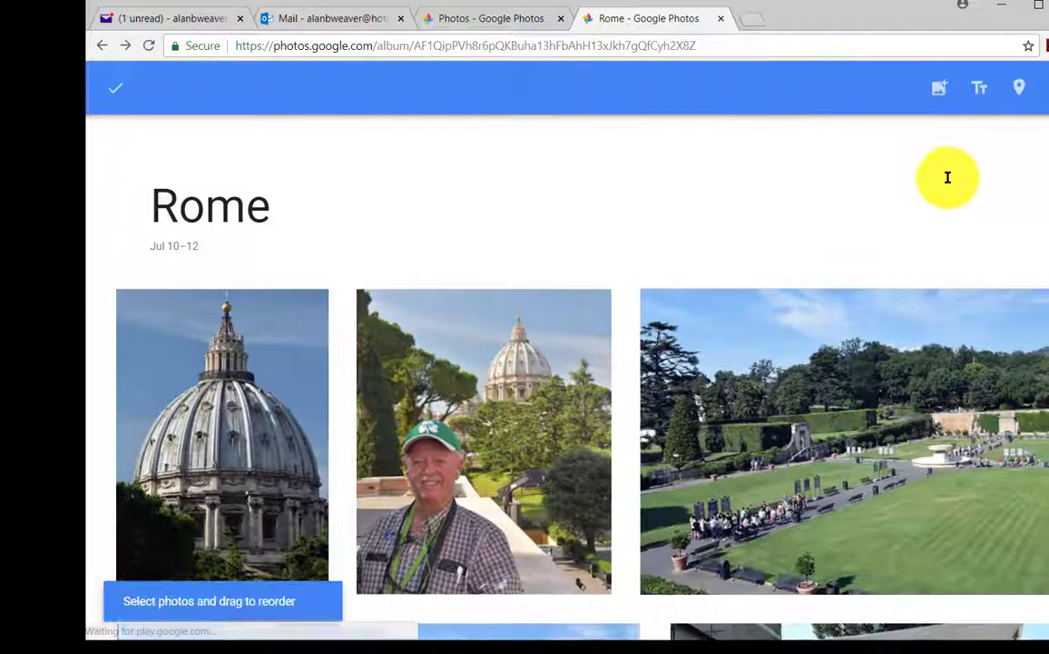
scroll(711, 314, "down", 2)
scroll(711, 314, "down", 10)
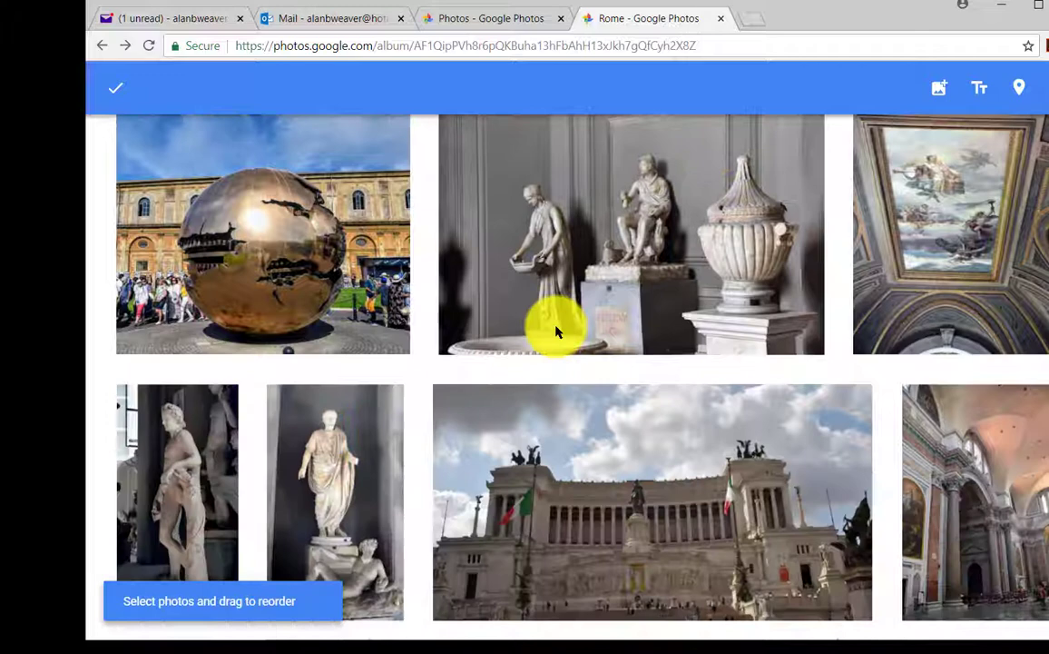
left_click(272, 272)
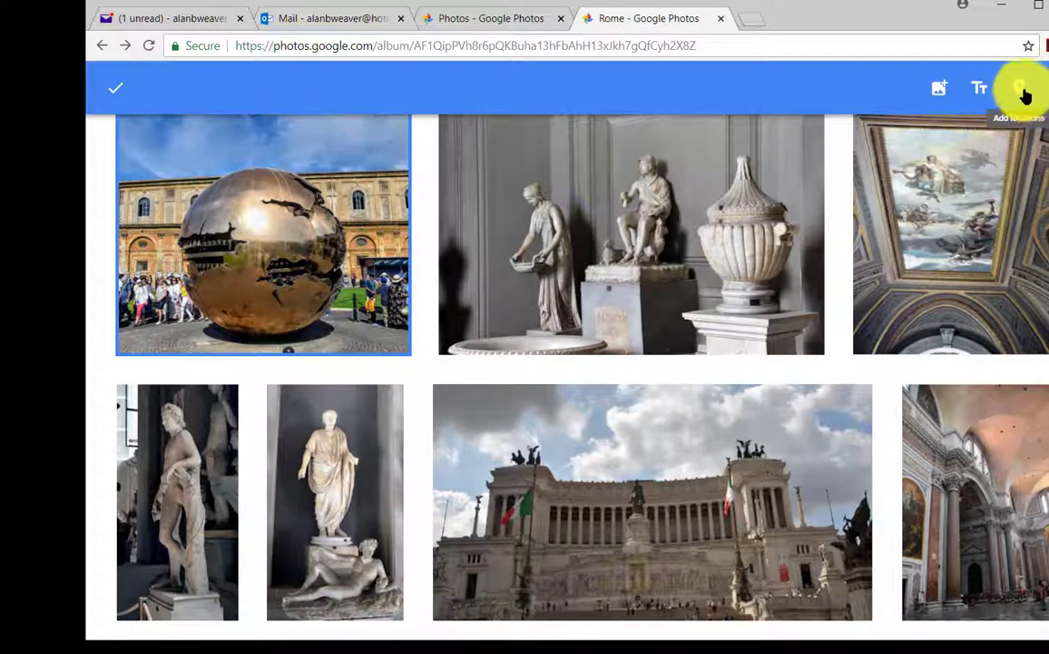
left_click_drag(300, 327, 293, 390)
scroll(480, 273, "up", 10)
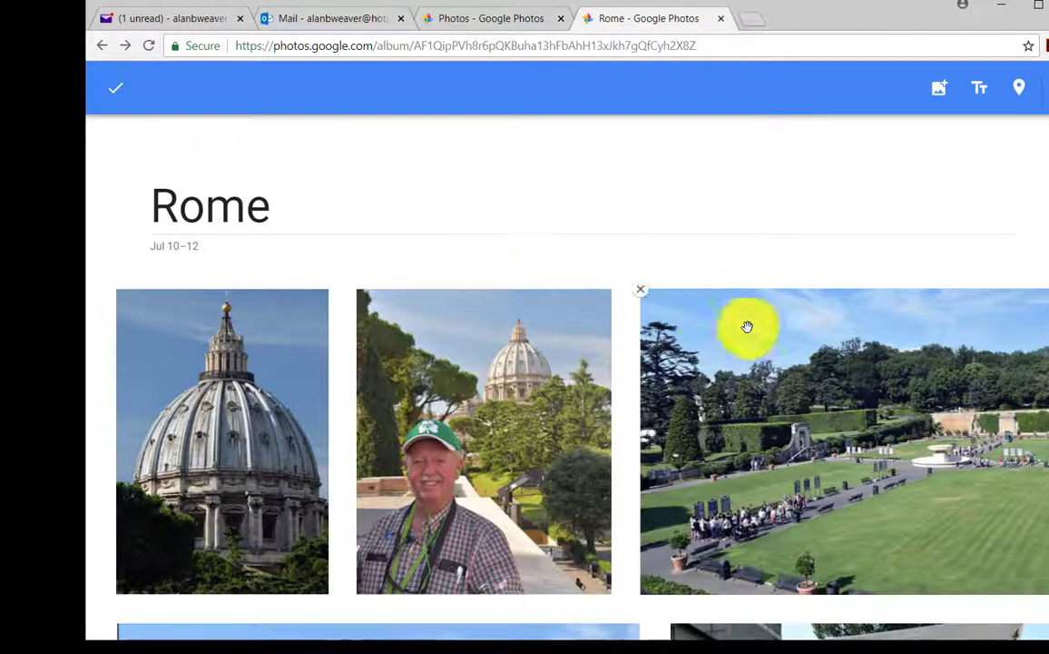
Finish editing the album, return to the main photo library and open the bronze sphere photo among the Rome pictures
left_click(117, 89)
left_click(112, 89)
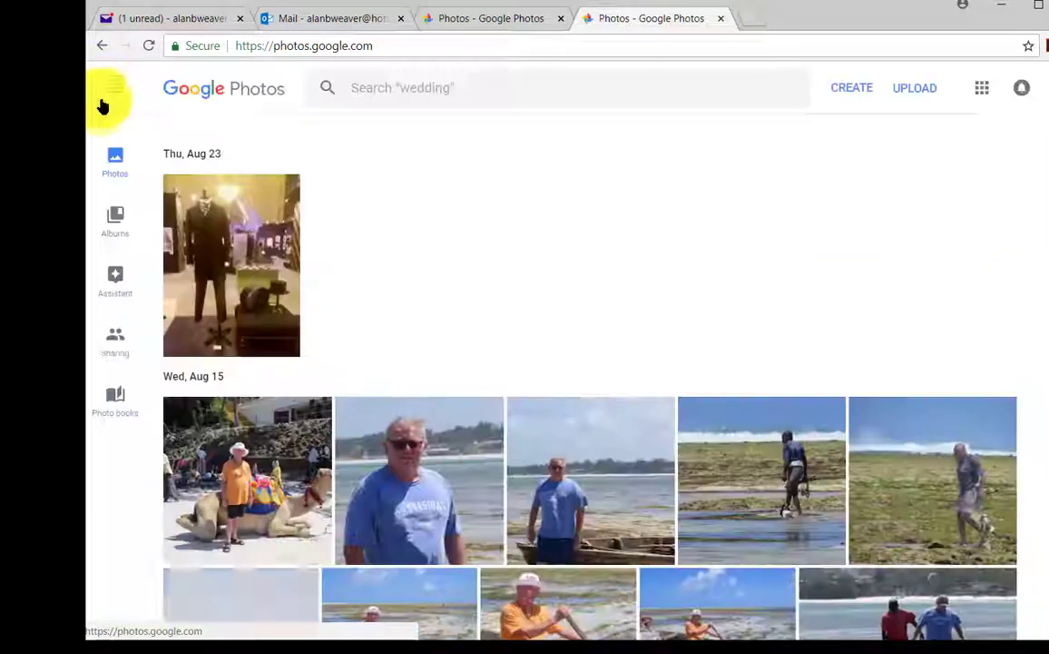
scroll(497, 245, "down", 15)
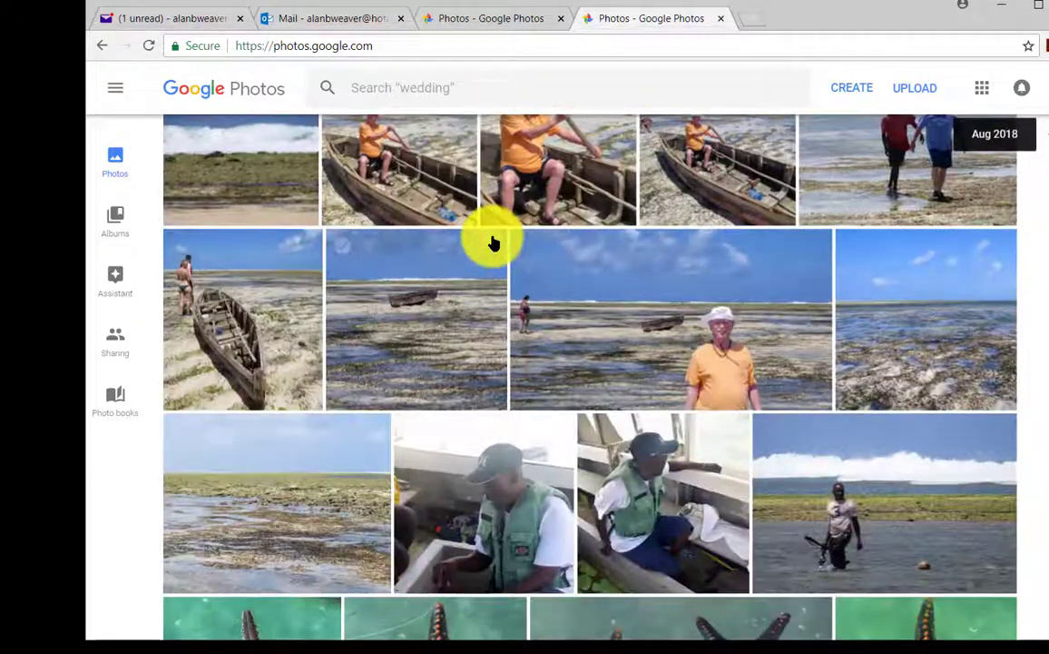
scroll(490, 240, "down", 15)
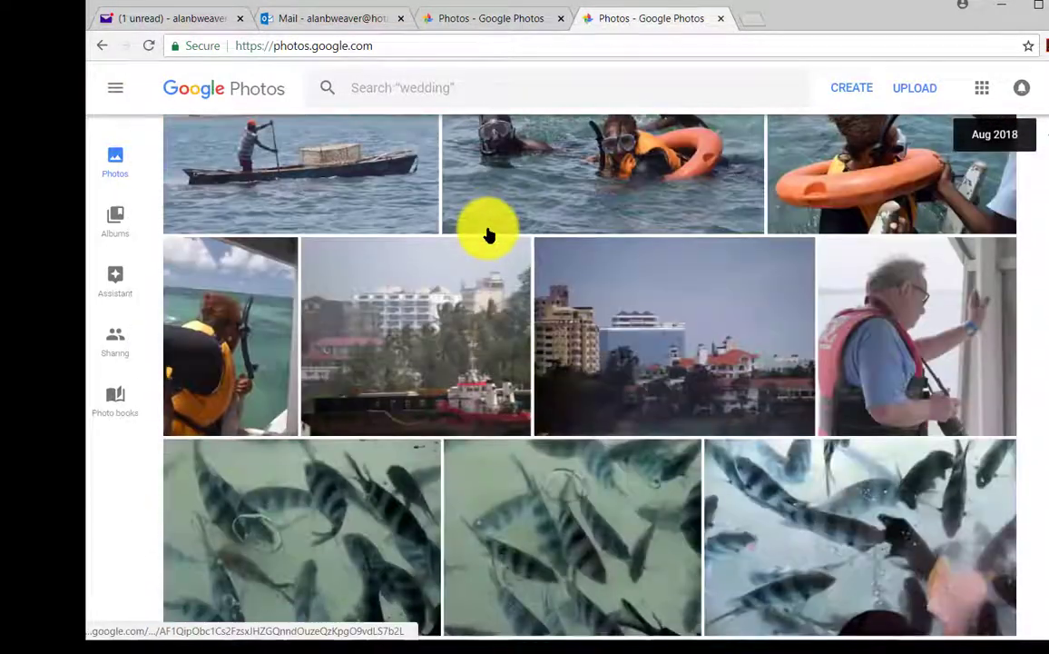
scroll(488, 236, "down", 15)
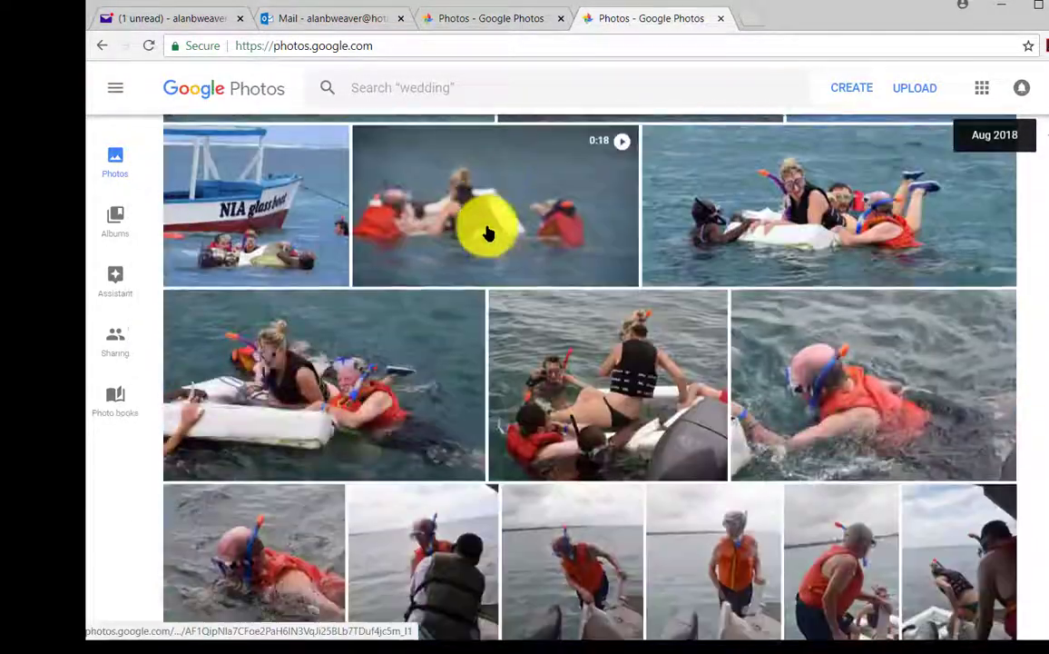
scroll(485, 234, "down", 10)
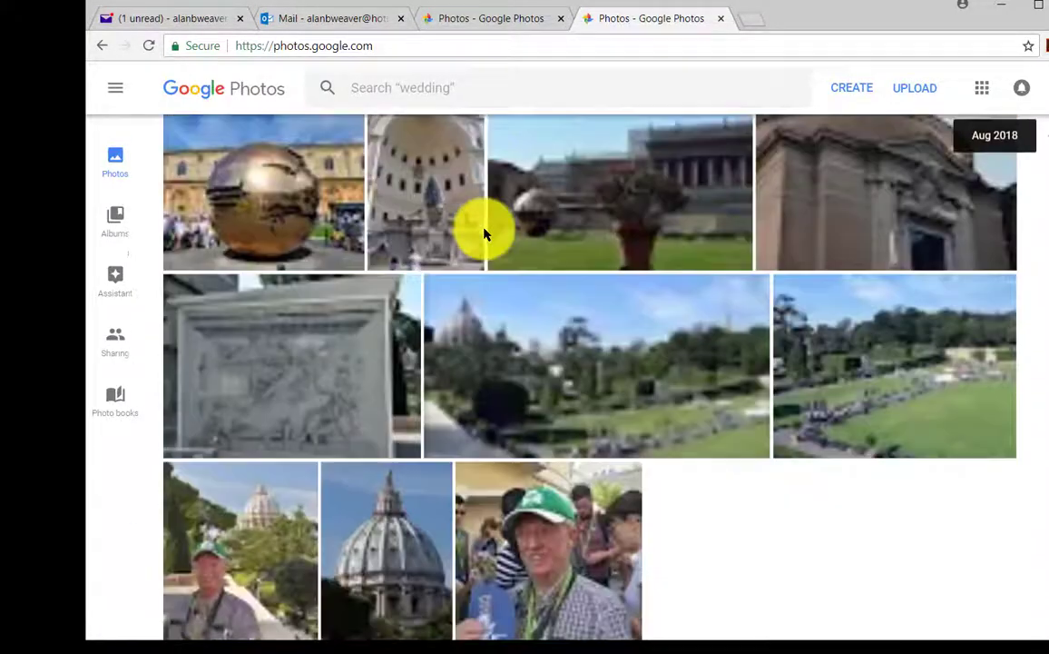
scroll(484, 231, "up", 4)
left_click(268, 405)
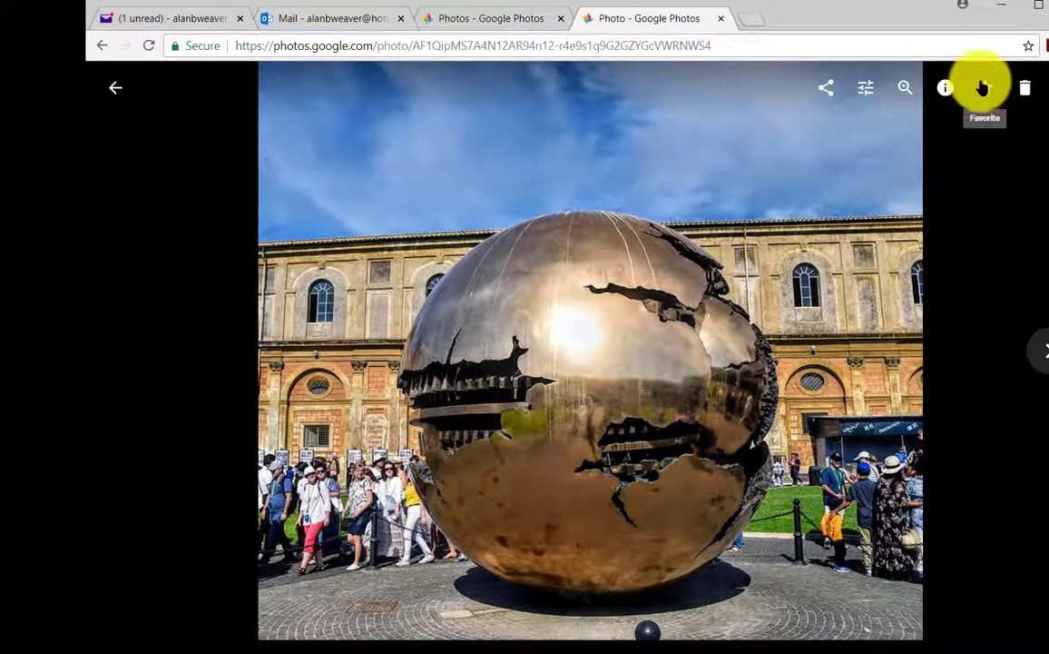
Start editing the bronze sphere photo, try the Modena filter and apply the Reel filter instead
left_click(865, 88)
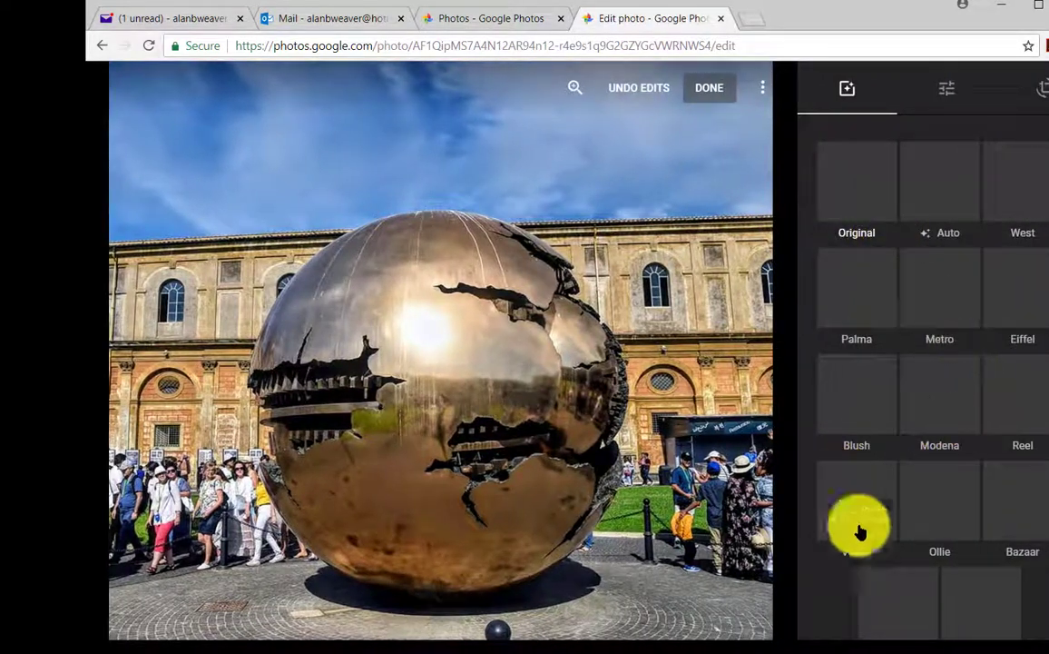
left_click(935, 399)
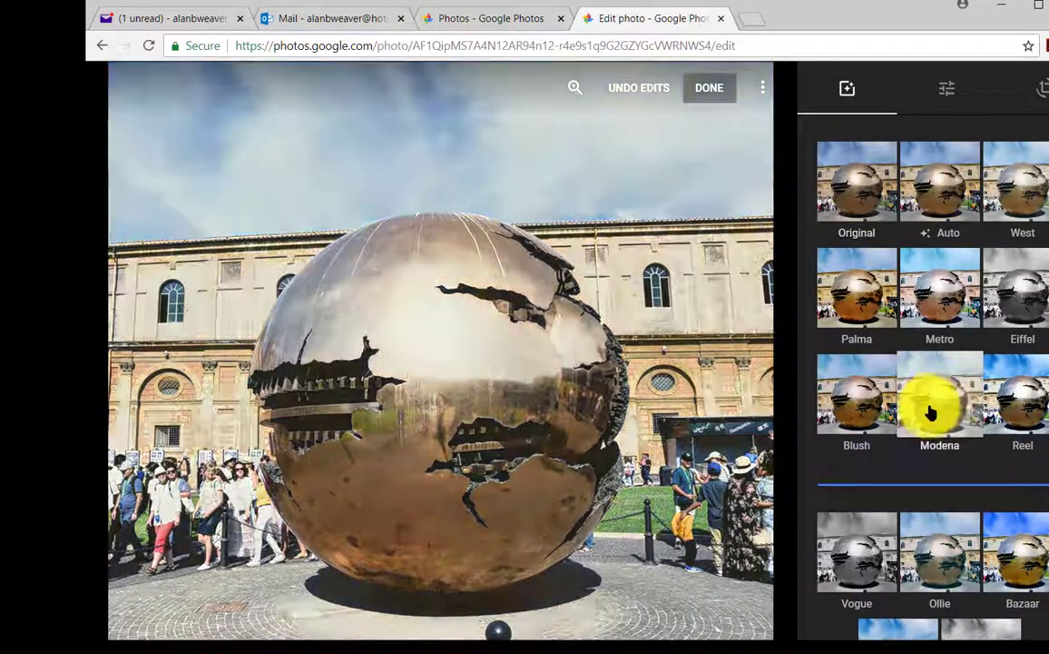
left_click(1024, 404)
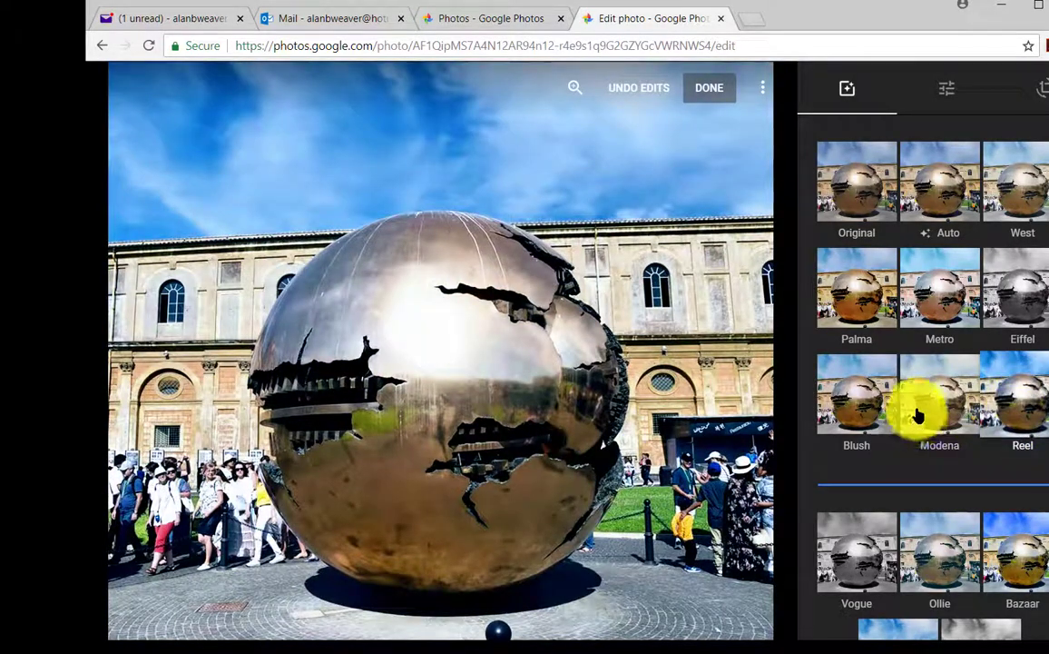
scroll(913, 416, "down", 1)
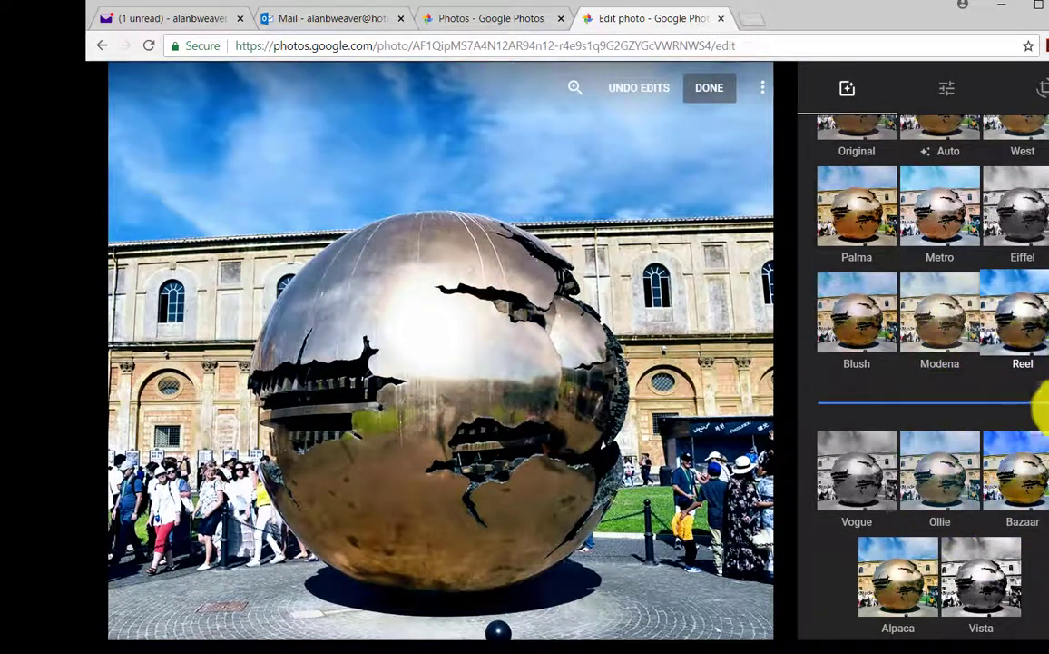
Try a weaker Reel filter on the bronze sphere photo, apply the Alpaca filter instead and save the edits
left_click_drag(1023, 415, 925, 445)
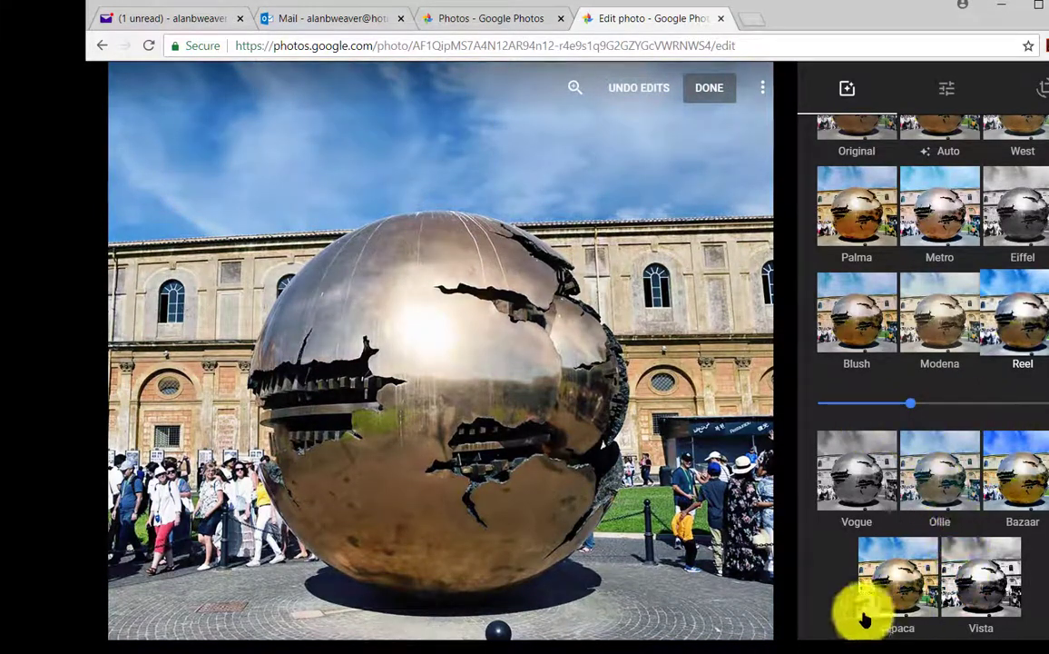
left_click(906, 584)
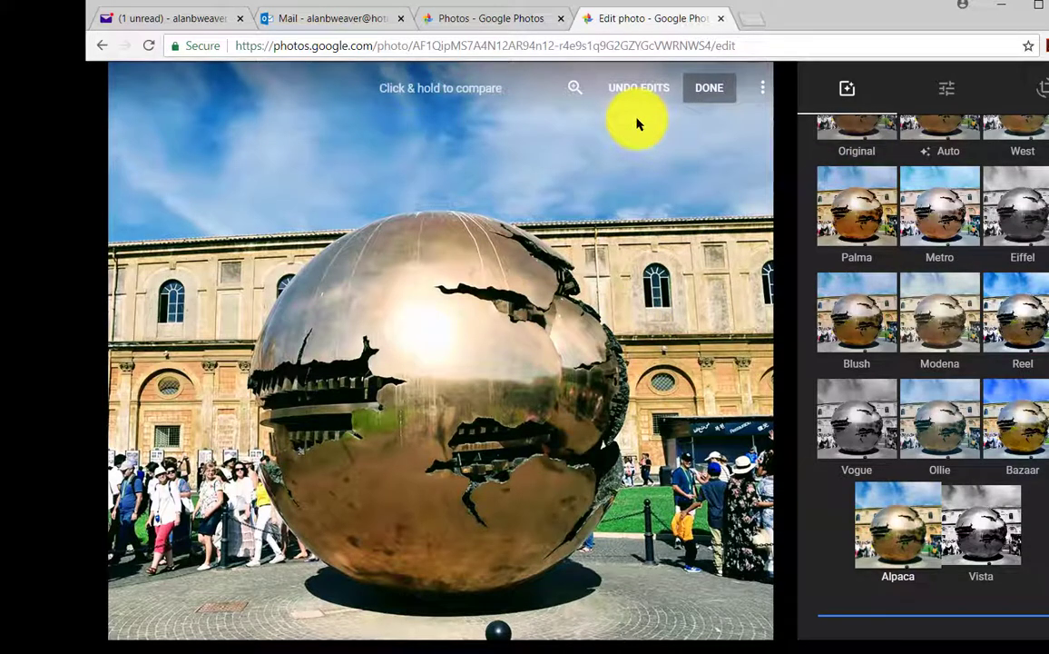
left_click(714, 95)
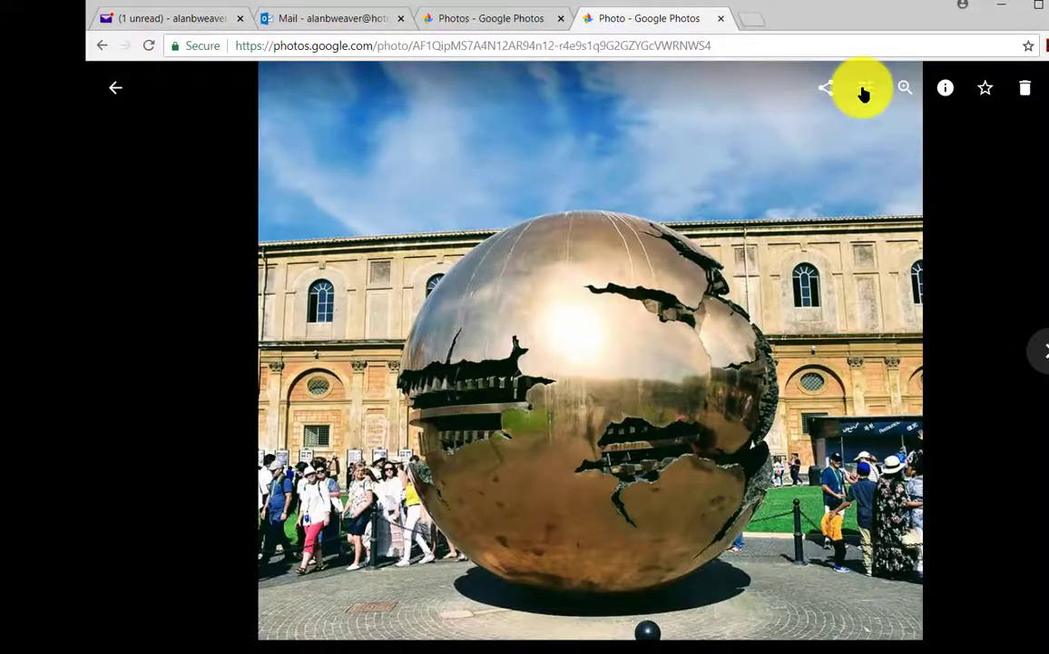
Reopen the sphere photo for editing and crop both its left and right sides closer around the sphere
left_click(864, 91)
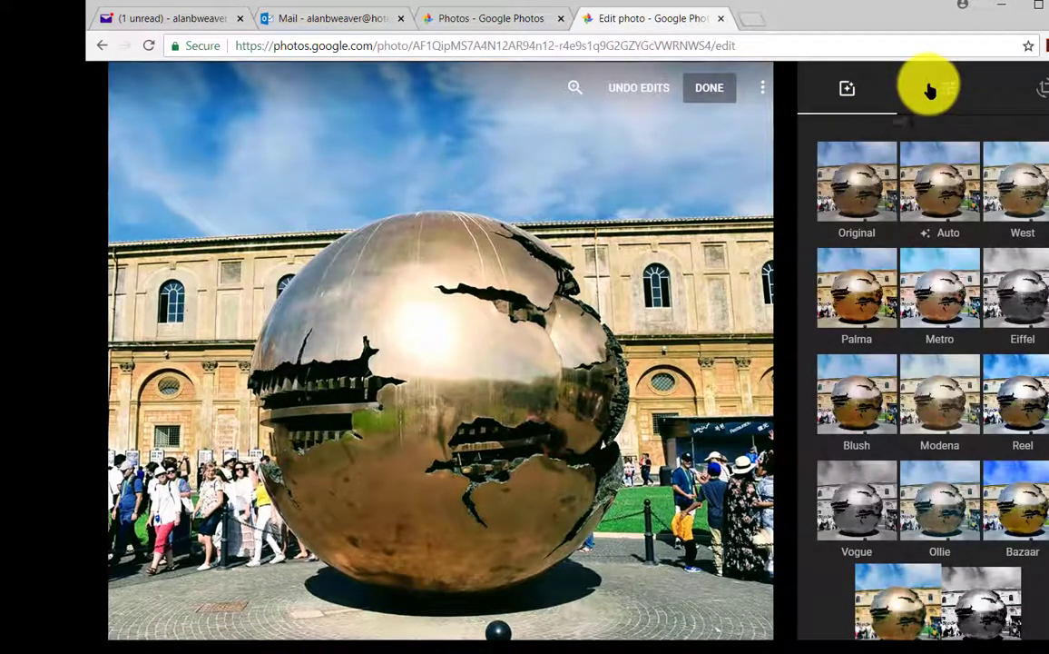
left_click(929, 91)
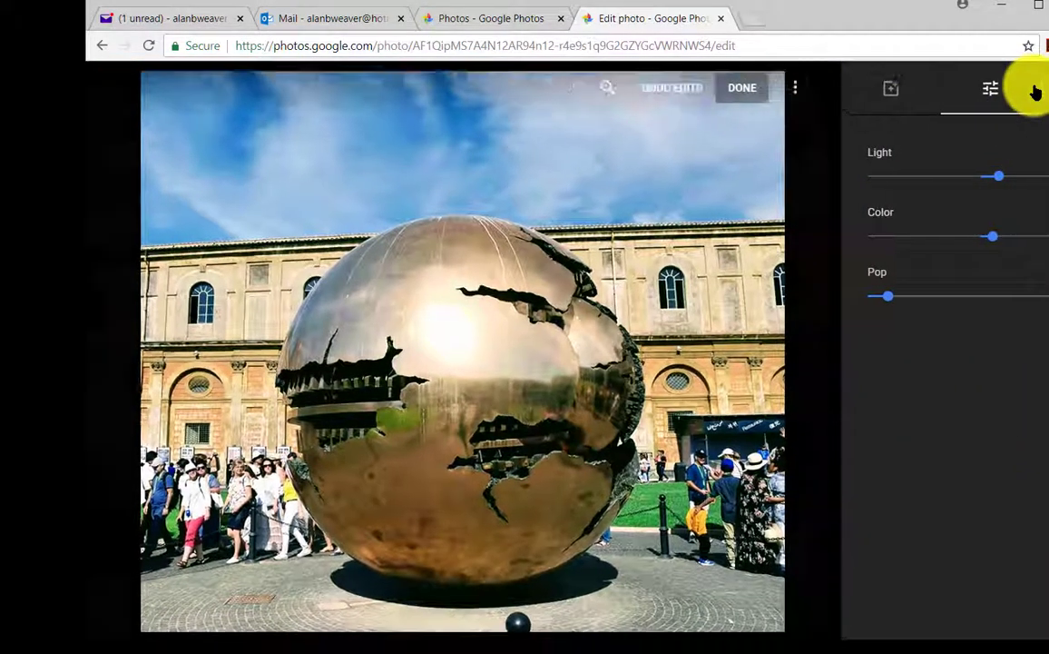
left_click(1034, 91)
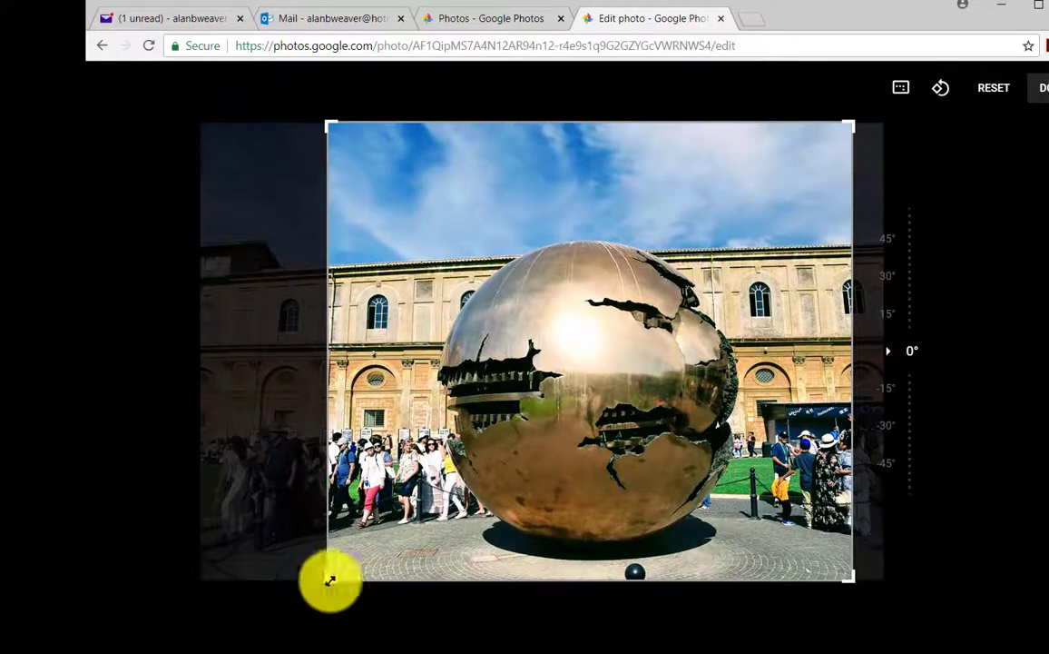
left_click_drag(330, 579, 399, 569)
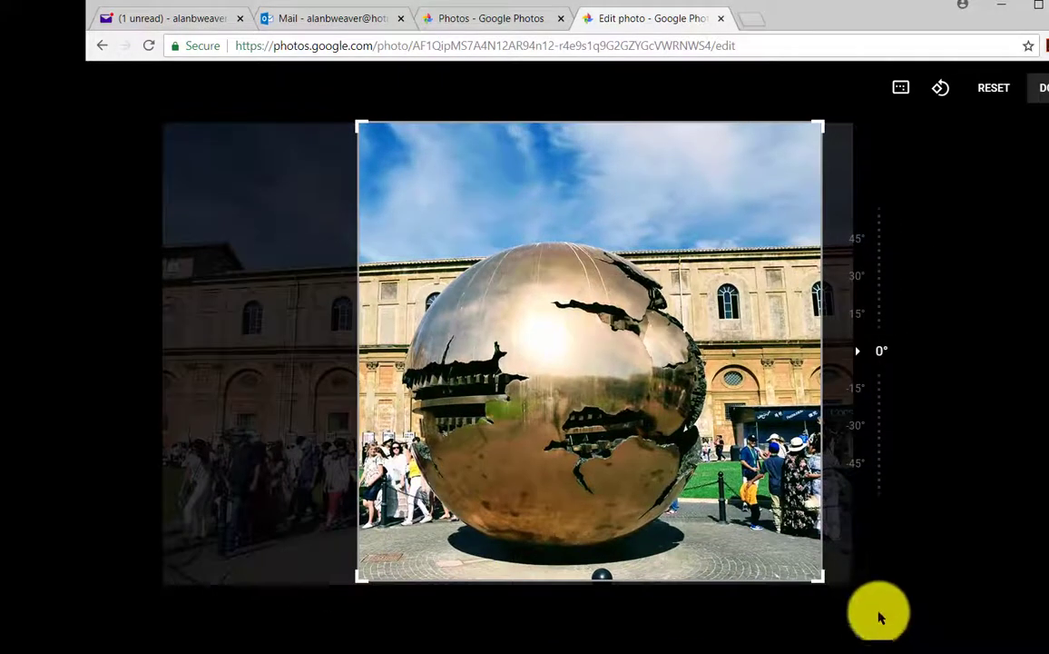
left_click_drag(822, 577, 762, 586)
left_click(1042, 87)
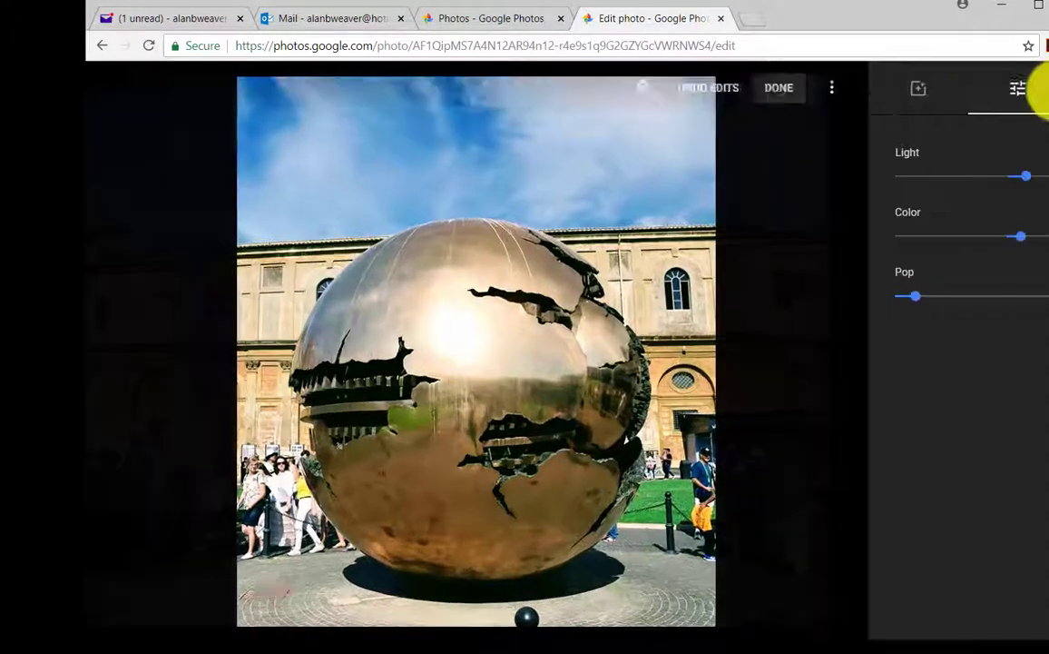
Raise the sphere photo's Color strongly, lower Light below its midpoint, increase Pop to just over half, then save and return to the library
left_click_drag(955, 247, 998, 234)
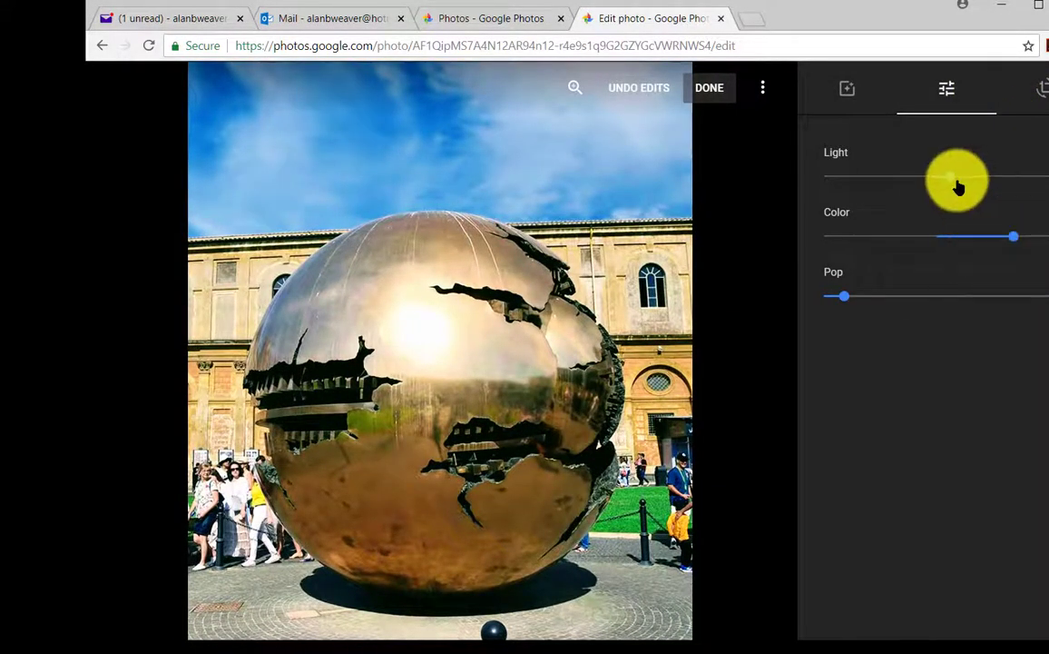
left_click_drag(957, 186, 899, 207)
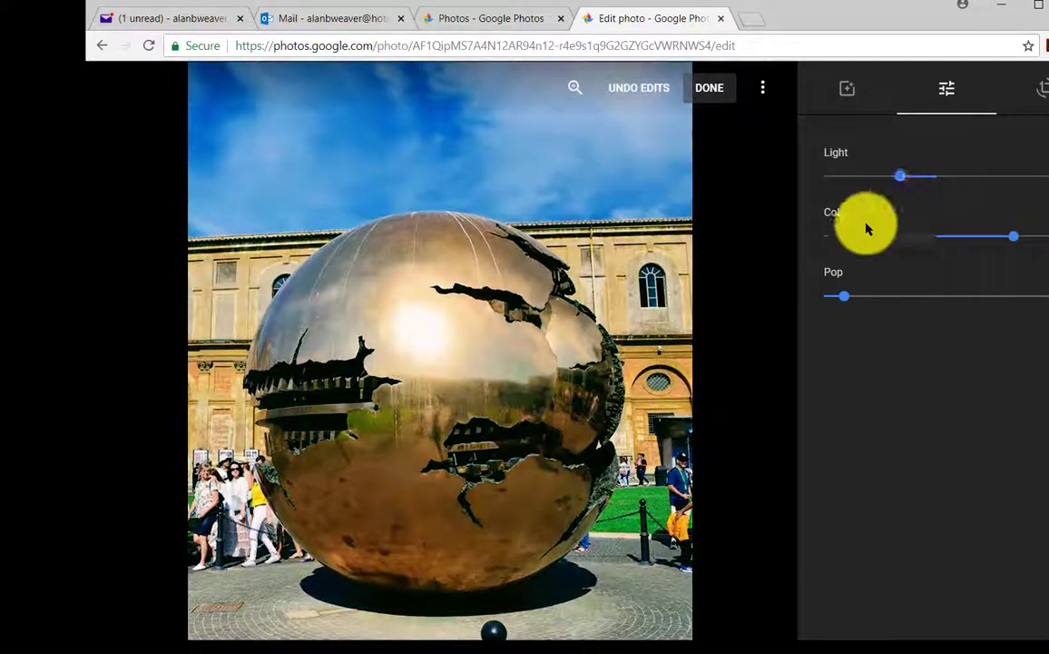
left_click_drag(843, 302, 958, 300)
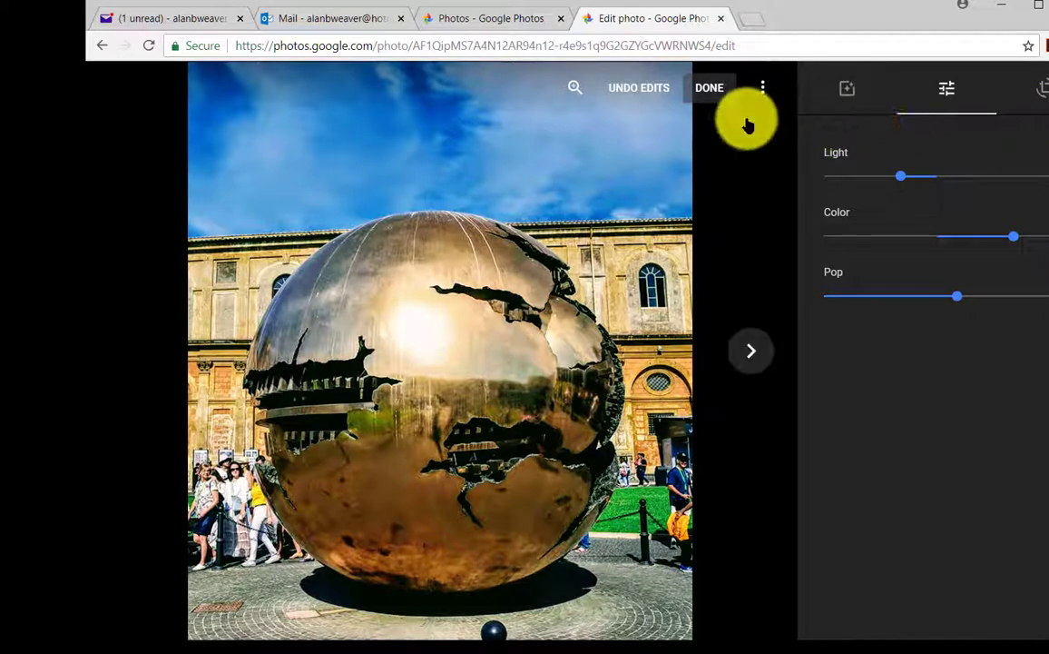
left_click(710, 88)
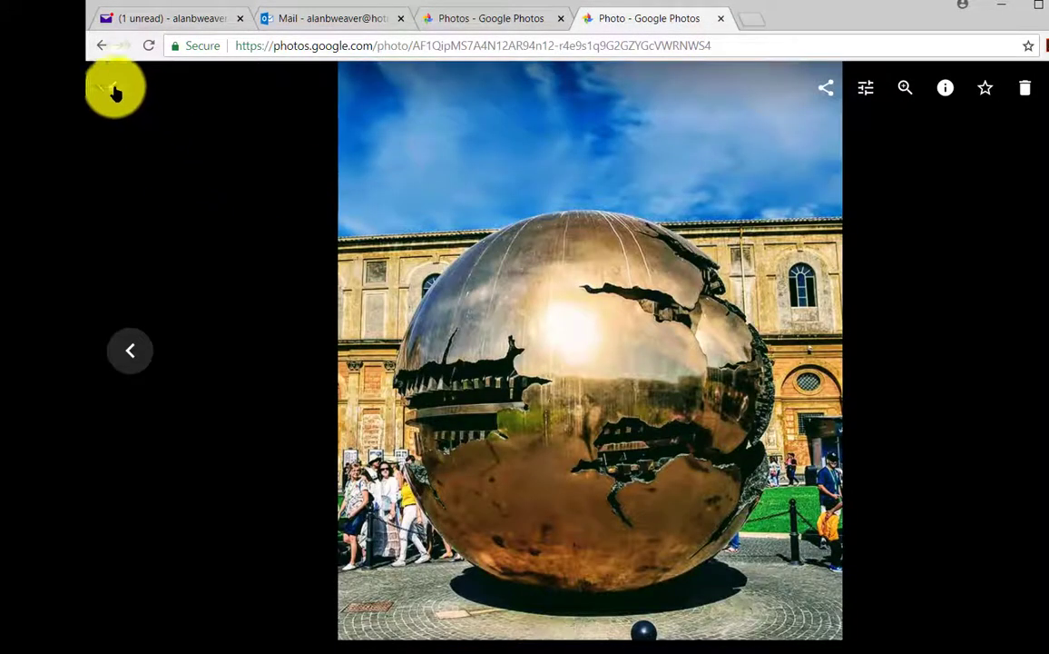
left_click(113, 88)
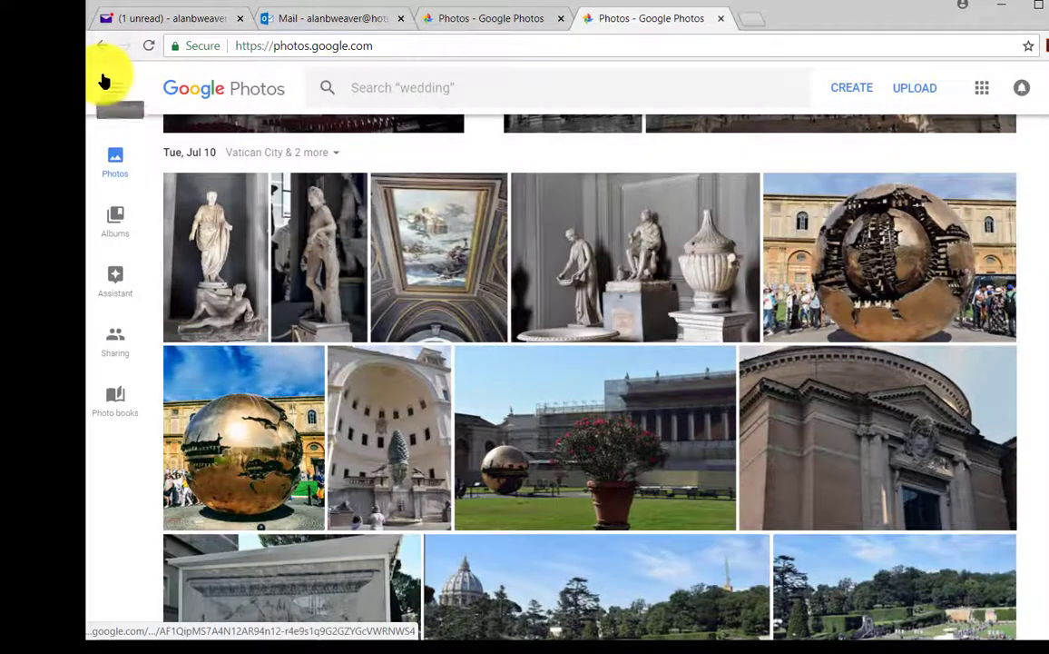